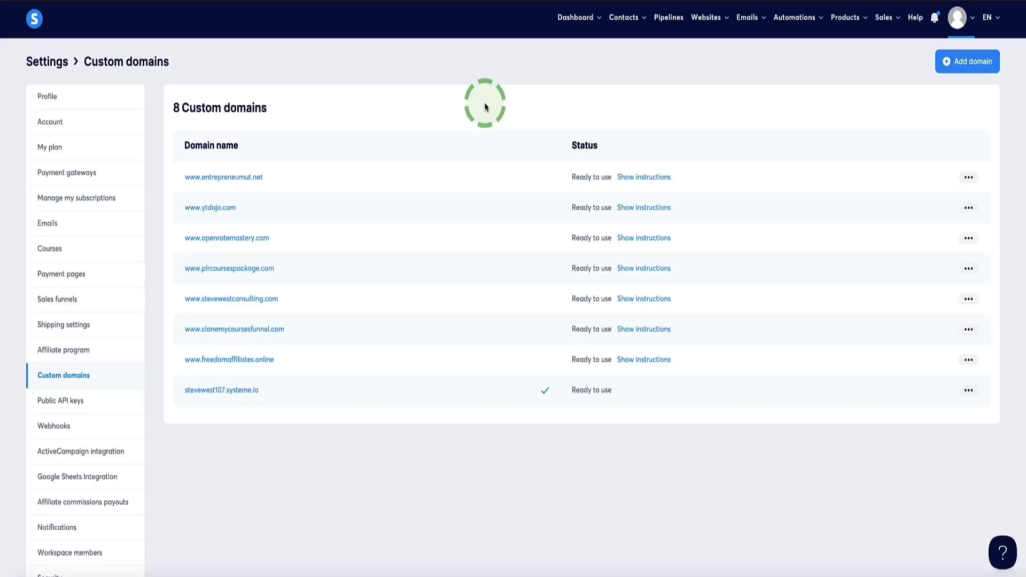
Open the account avatar menu on the Systeme.io Custom domains page.
{"action": "left_click", "coordinate": [957, 27]}
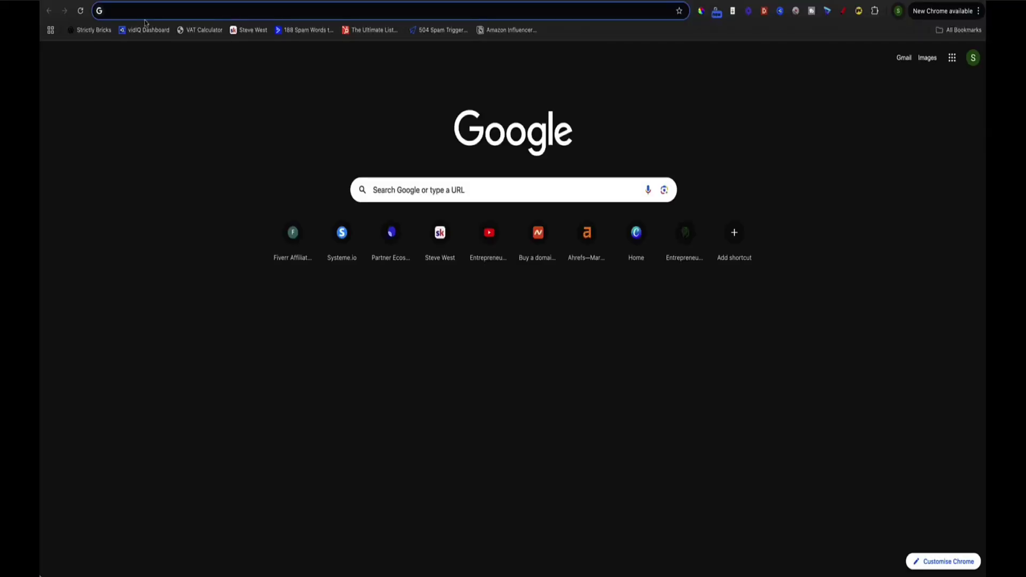
Load entrepreneurnut.net in Chrome to see its landing page, then switch to Opera.
{"action": "type", "text": "ent"}
{"action": "key", "text": "Return"}
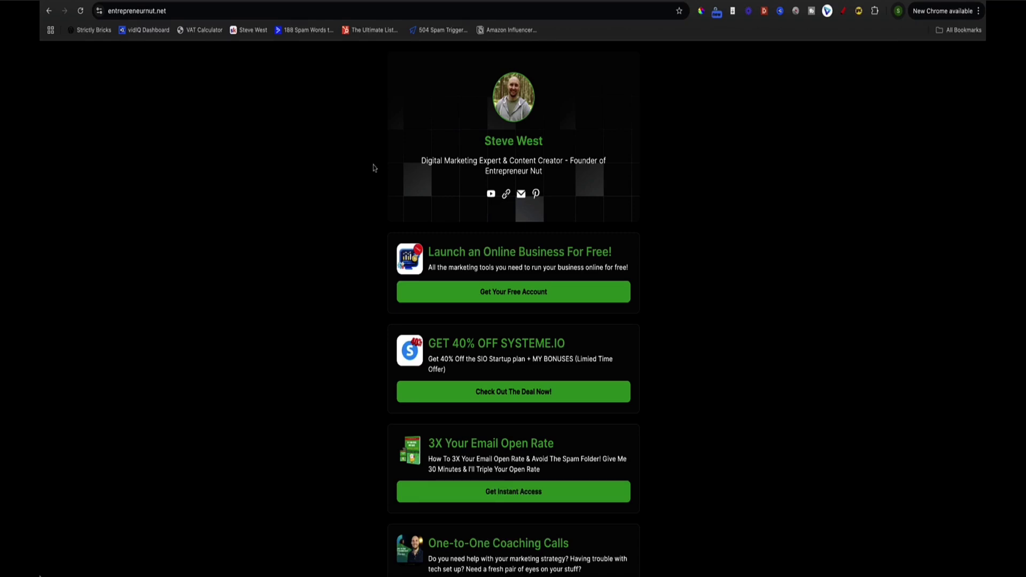
{"action": "left_click", "coordinate": [136, 575]}
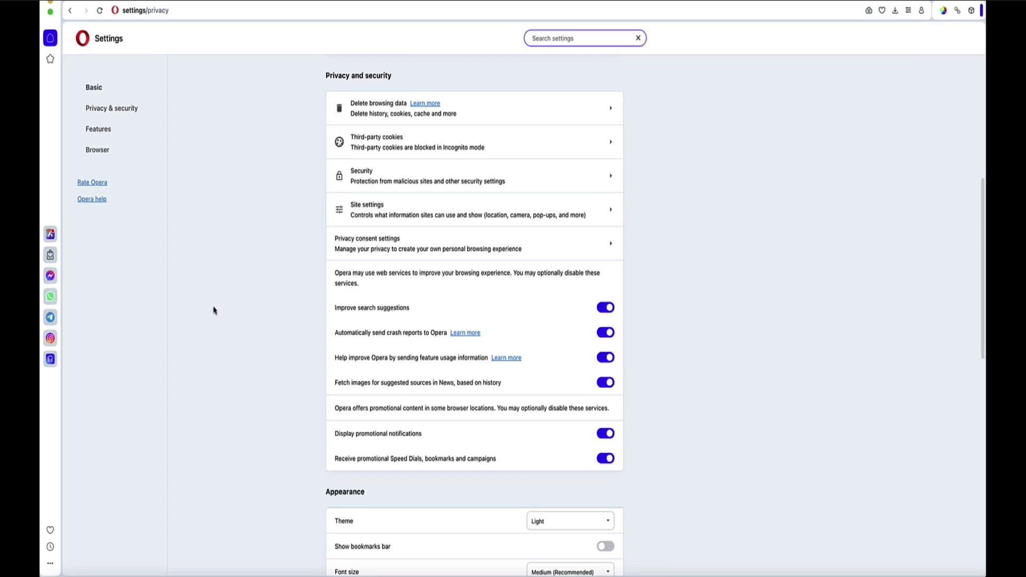
{"action": "left_click", "coordinate": [187, 13]}
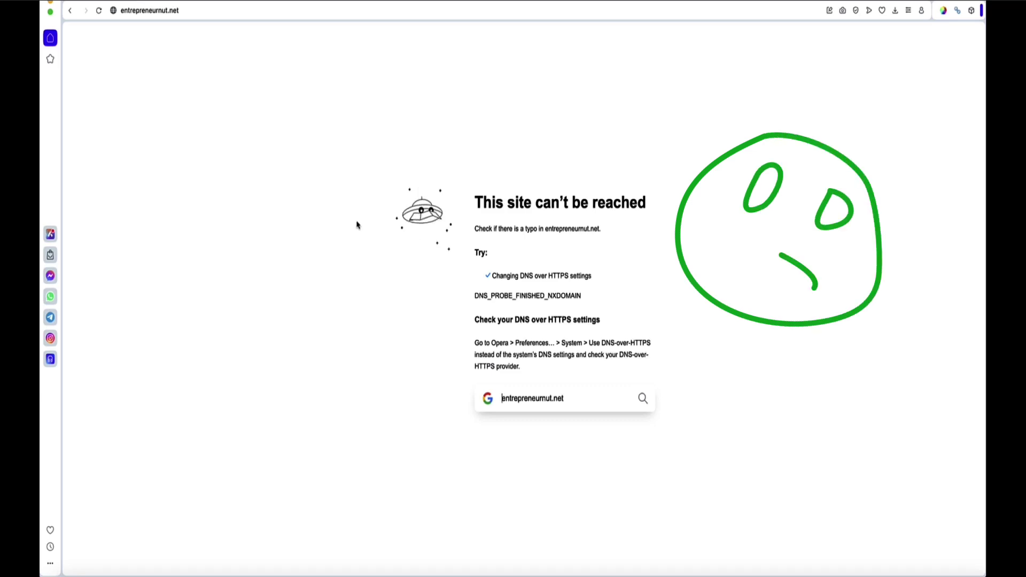
{"action": "key", "text": "super+t"}
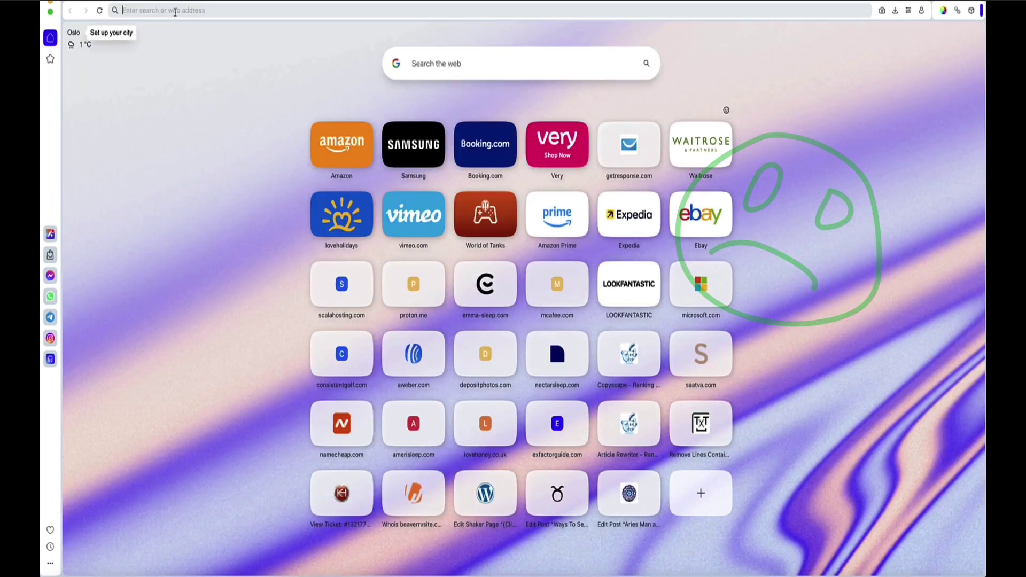
{"action": "type", "text": "wwww"}
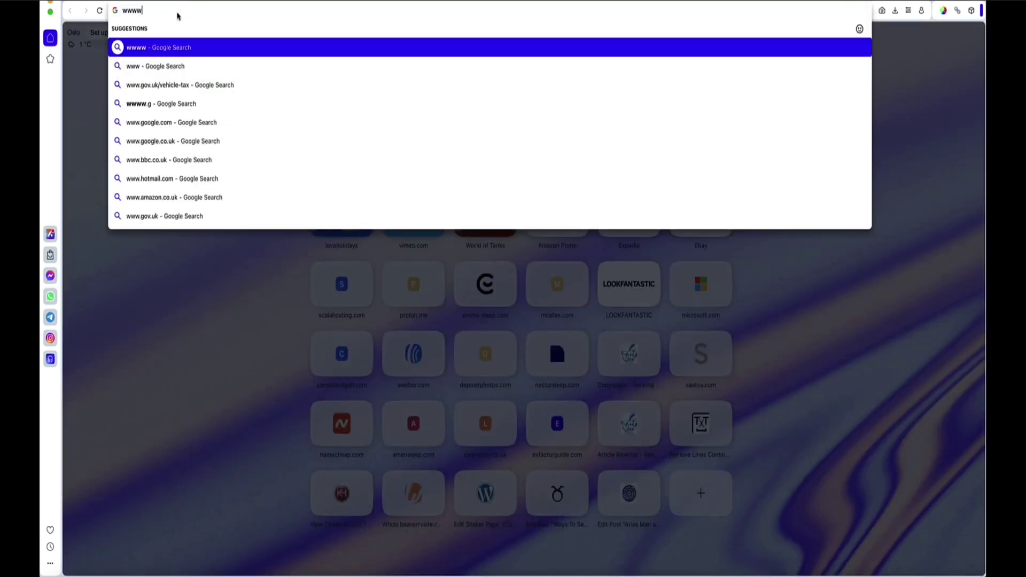
{"action": "key", "text": "BackSpace"}
{"action": "type", "text": "."}
{"action": "left_click", "coordinate": [223, 66]}
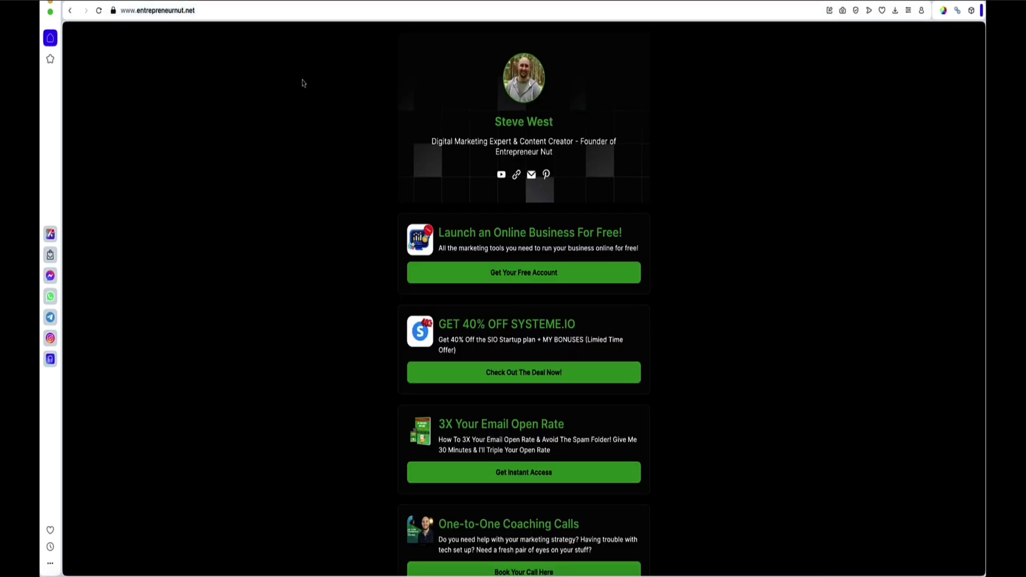
{"action": "left_click", "coordinate": [132, 15]}
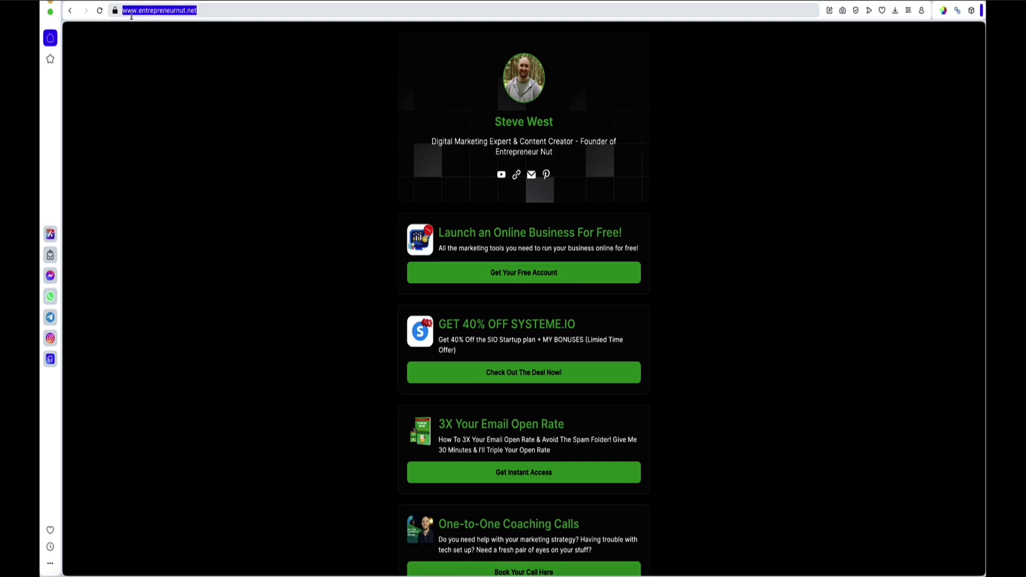
{"action": "left_click", "coordinate": [148, 55]}
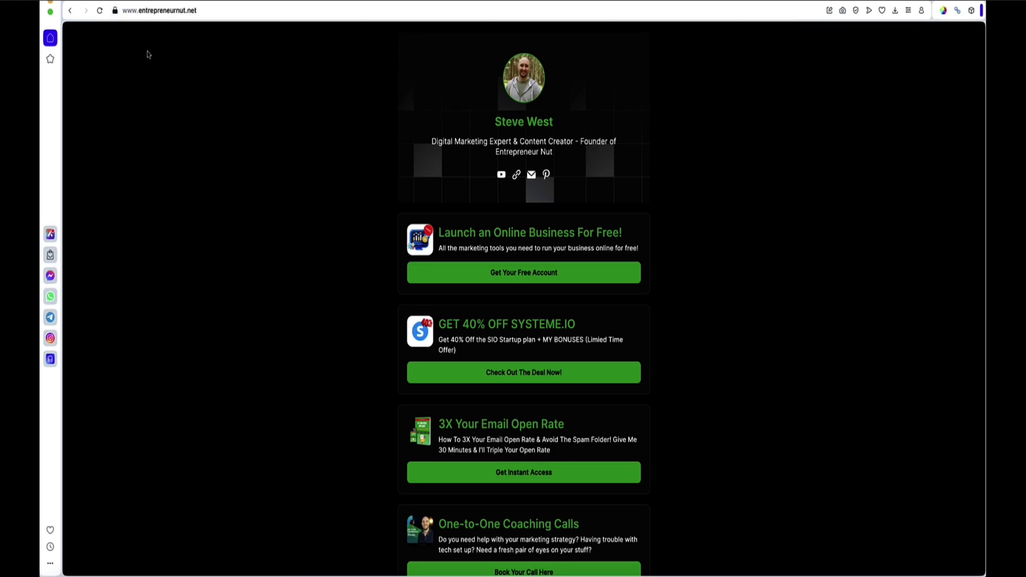
Find entrepreneurnut.net in the Domain List and open its management details.
{"action": "left_click", "coordinate": [243, 276]}
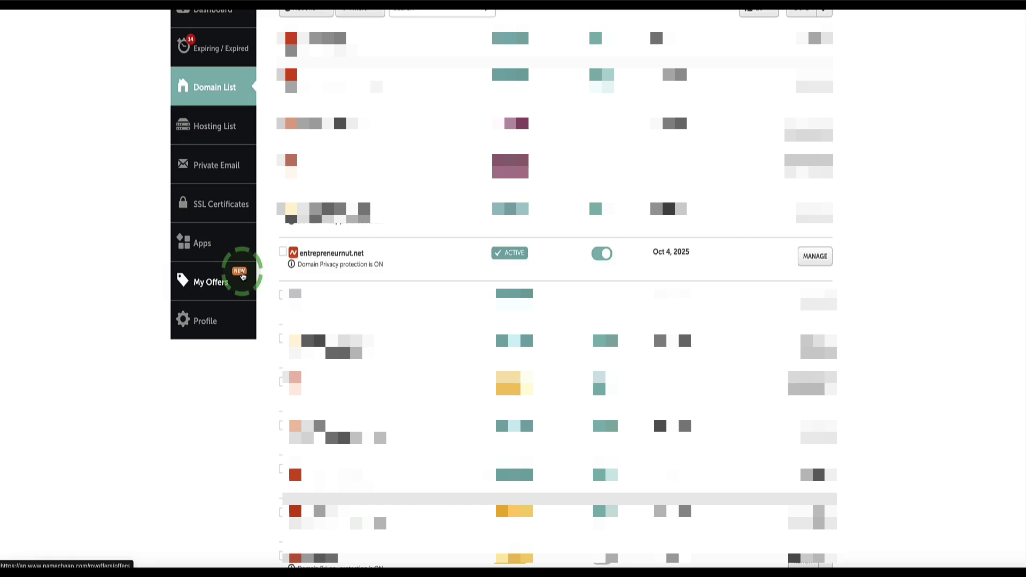
{"action": "left_click_drag", "start_coordinate": [365, 252], "coordinate": [301, 259]}
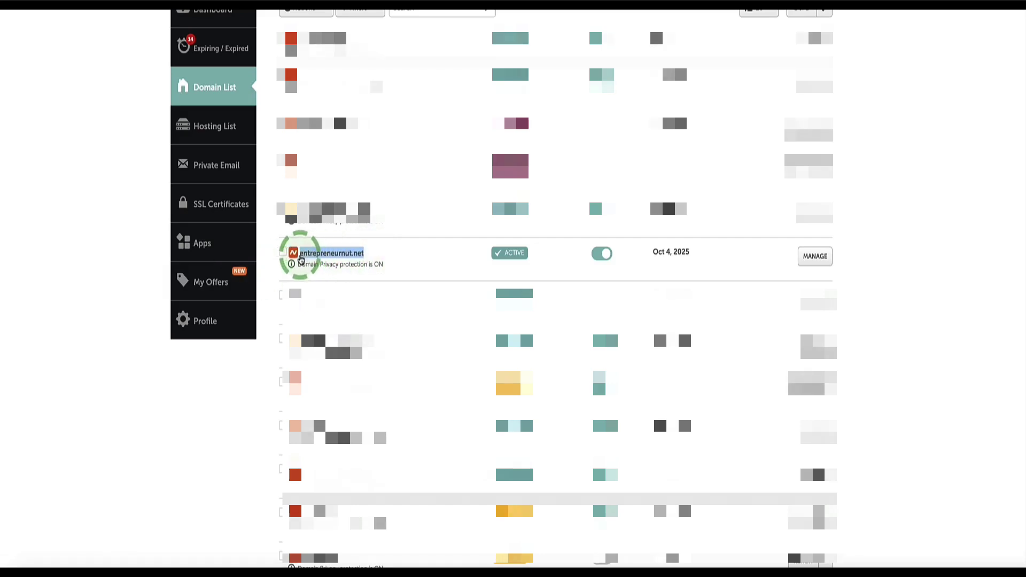
{"action": "left_click", "coordinate": [373, 255]}
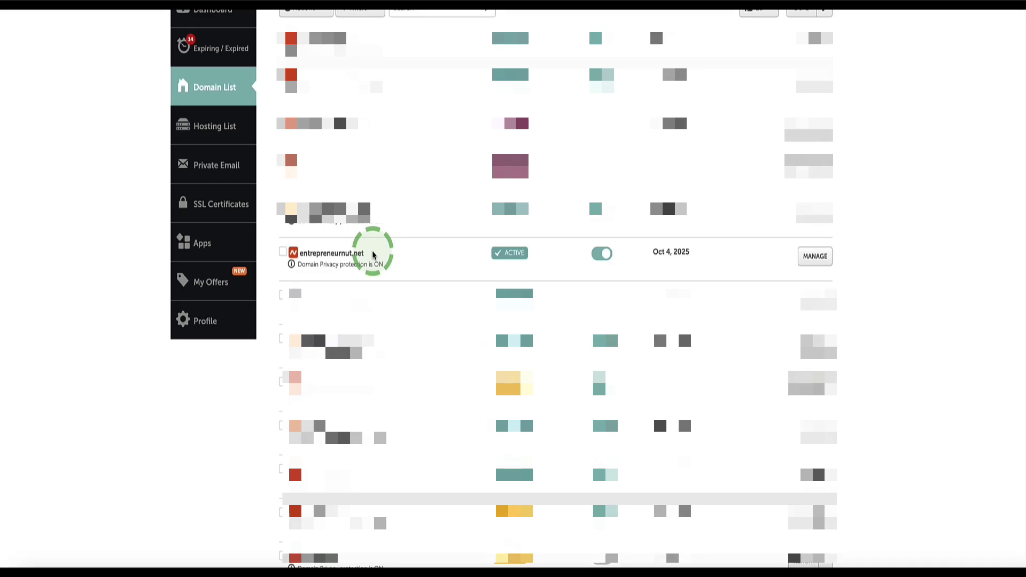
{"action": "double_click", "coordinate": [346, 256]}
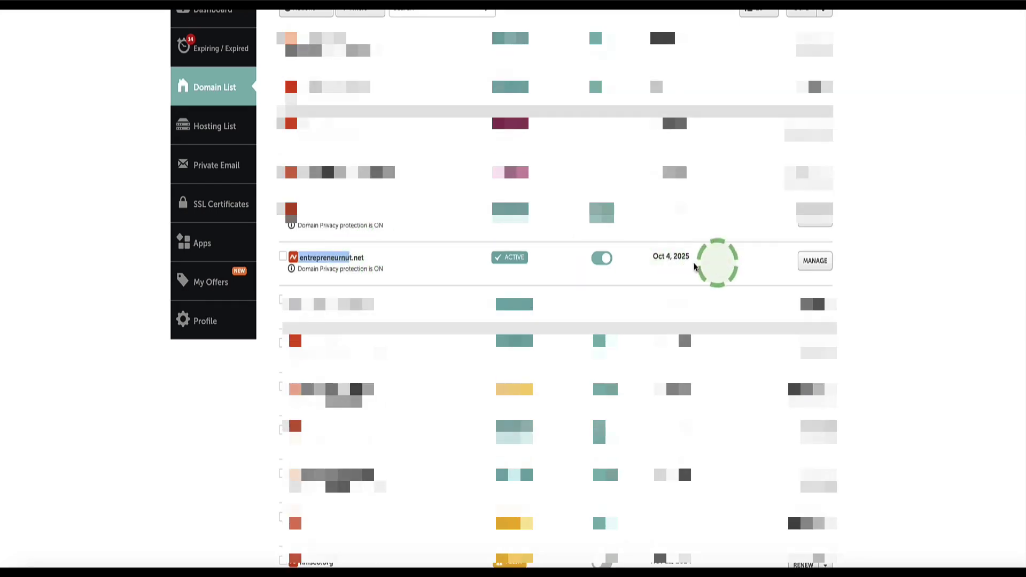
{"action": "left_click", "coordinate": [822, 265]}
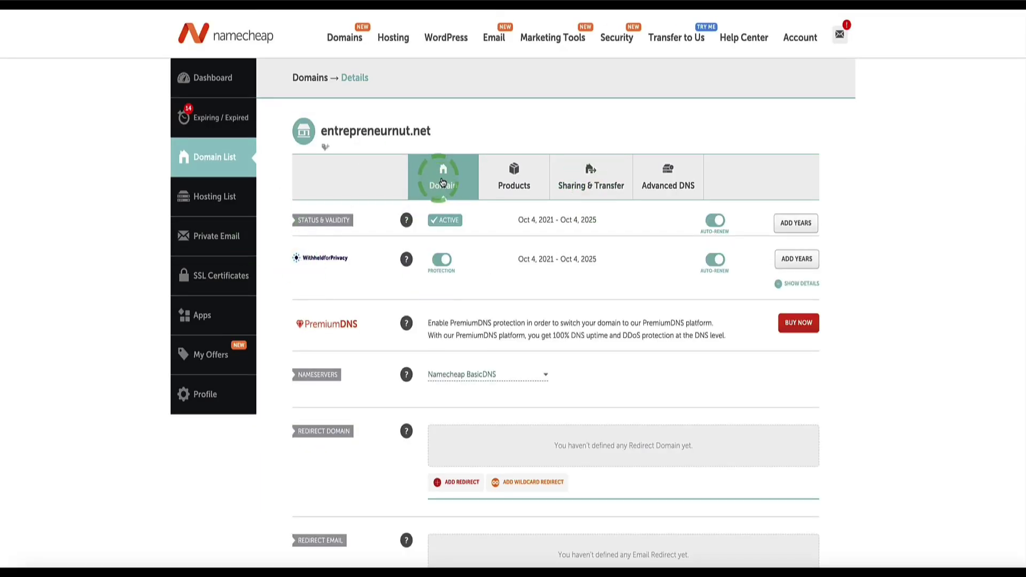
Add a new redirect entry with entrepreneurnut.net pasted as the Source URL.
{"action": "scroll", "coordinate": [460, 183], "scroll_direction": "down", "scroll_amount": 3}
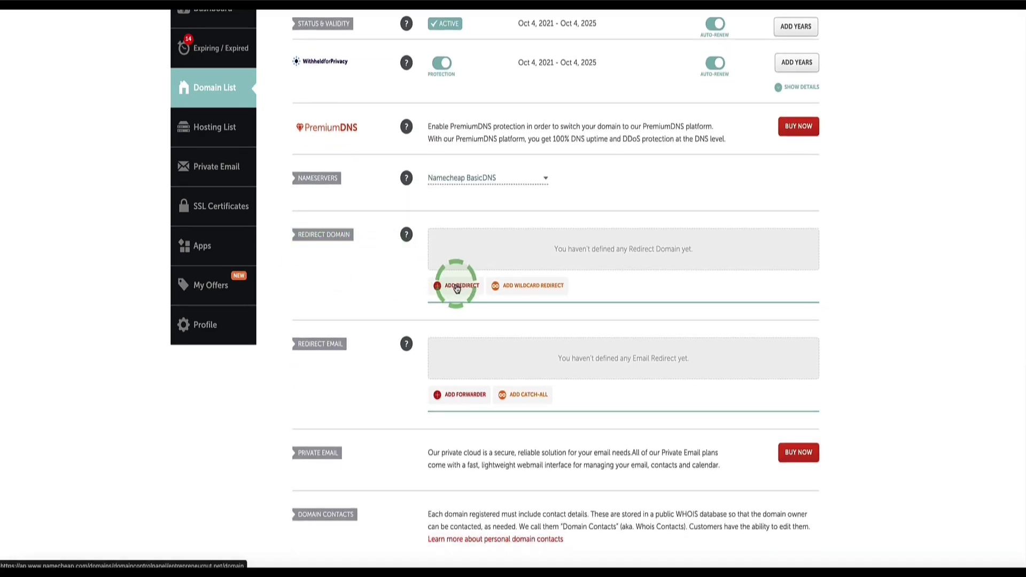
{"action": "left_click", "coordinate": [458, 286]}
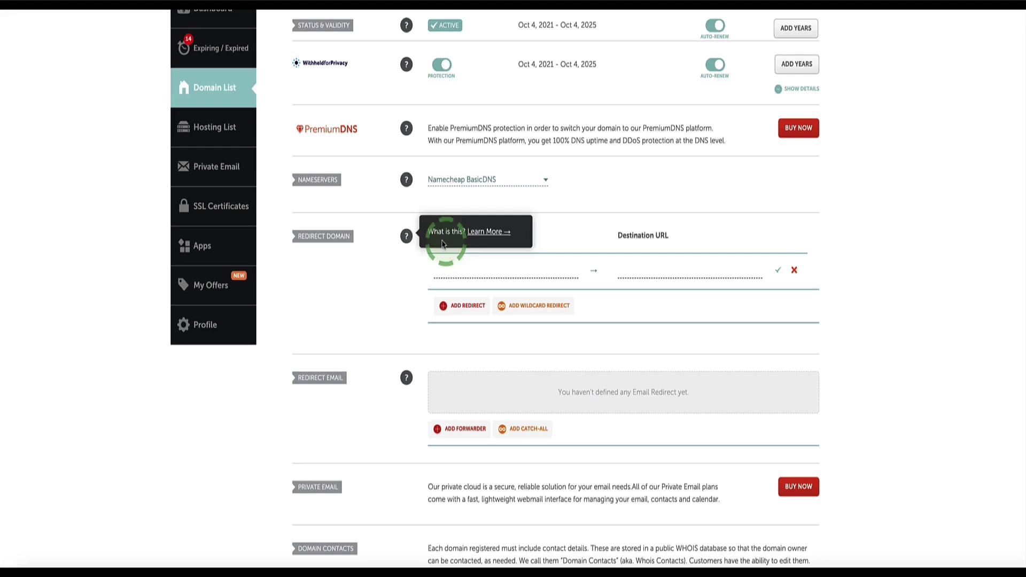
{"action": "left_click", "coordinate": [472, 271]}
{"action": "scroll", "coordinate": [470, 270], "scroll_direction": "up", "scroll_amount": 4}
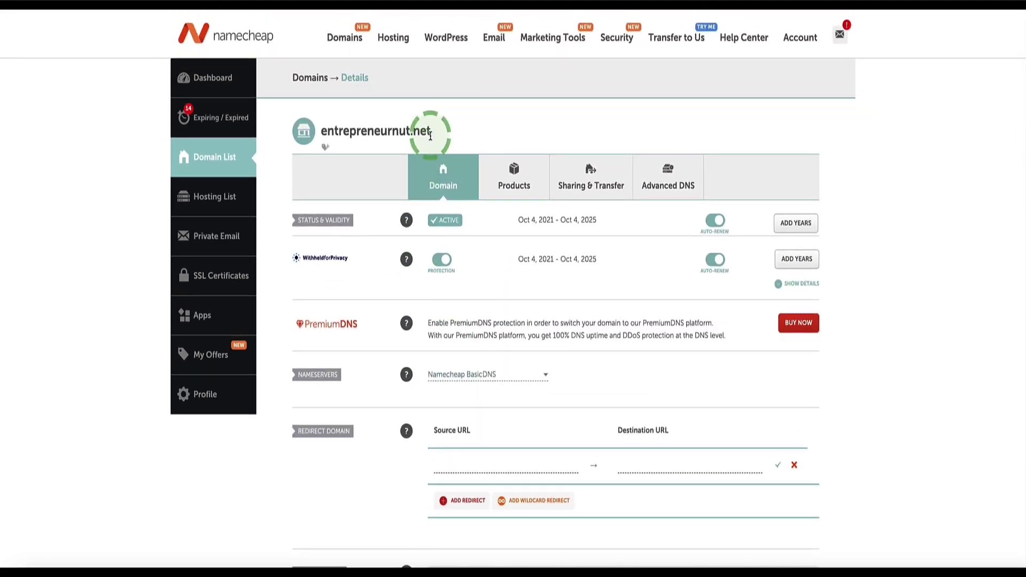
{"action": "left_click_drag", "start_coordinate": [430, 135], "coordinate": [321, 131]}
{"action": "key", "text": "ctrl+c"}
{"action": "scroll", "coordinate": [344, 210], "scroll_direction": "down", "scroll_amount": 4}
{"action": "left_click", "coordinate": [462, 262]}
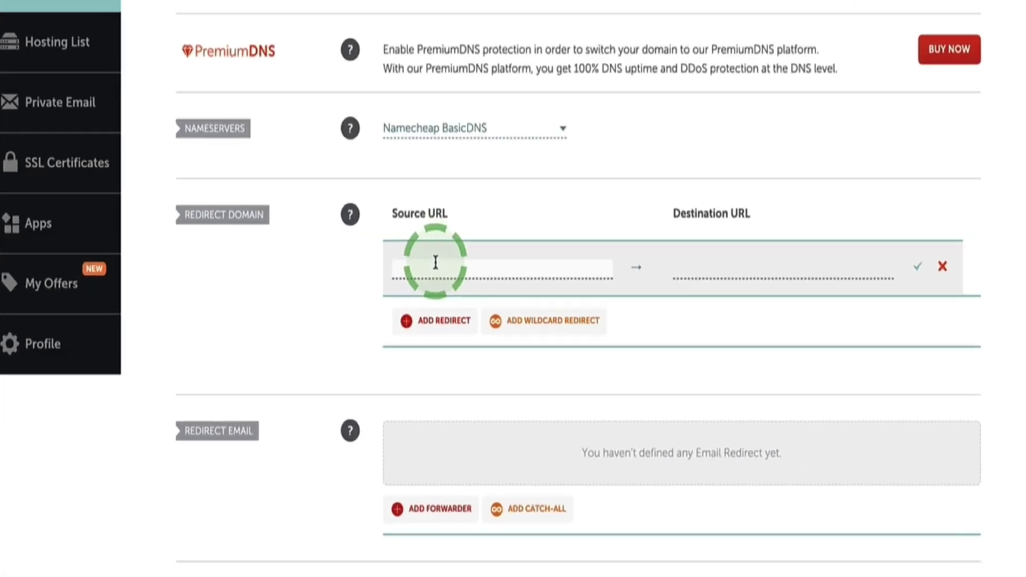
{"action": "key", "text": "ctrl+v"}
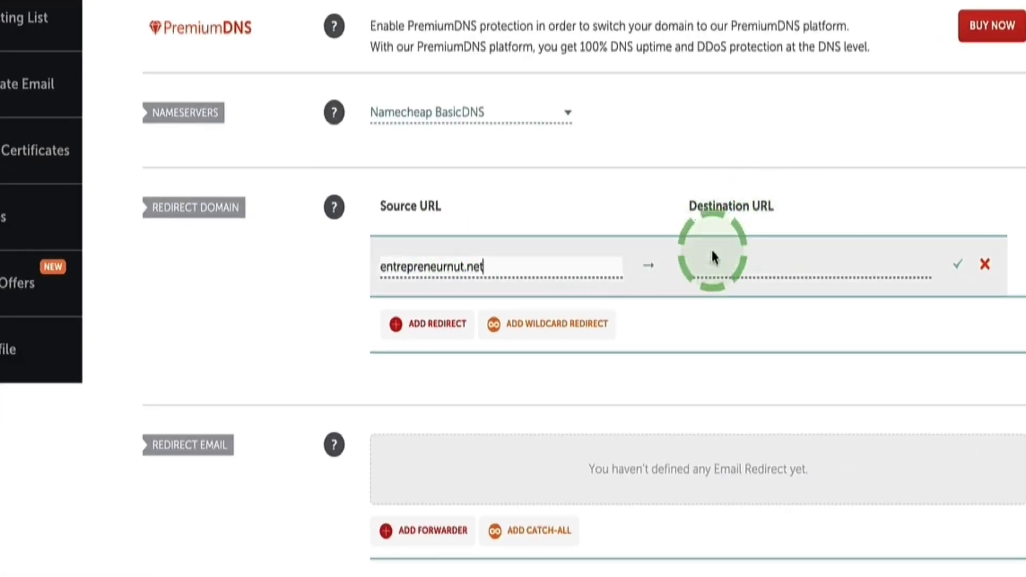
{"action": "left_click", "coordinate": [720, 268]}
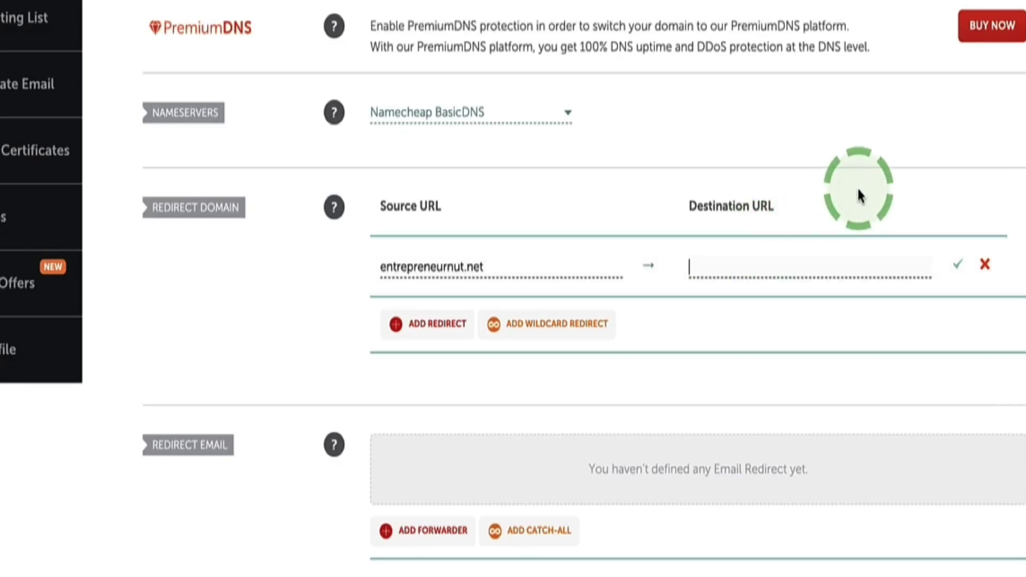
{"action": "type", "text": "https://"}
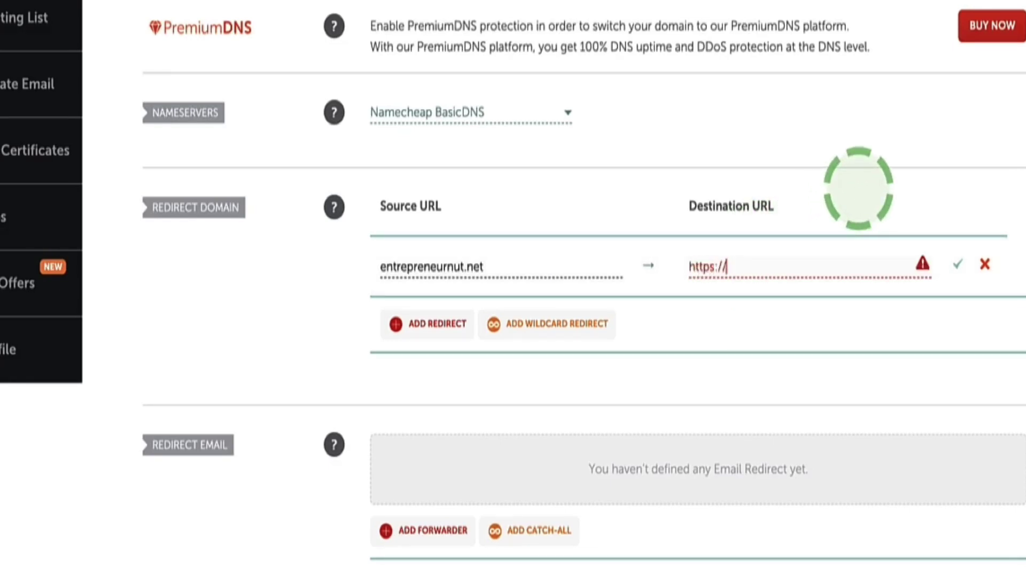
{"action": "type", "text": "www.entrepreneurnut.net"}
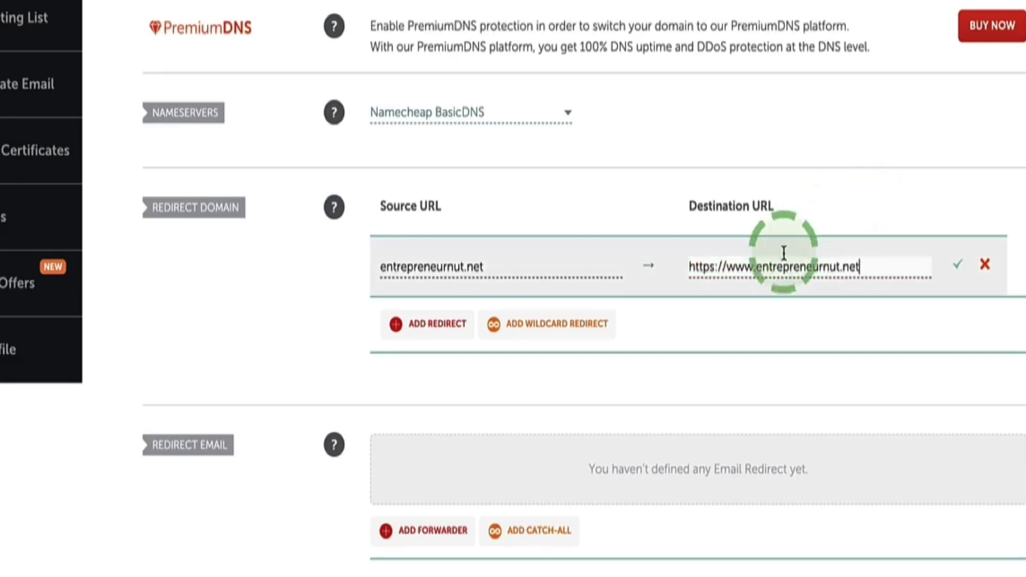
{"action": "left_click", "coordinate": [958, 270]}
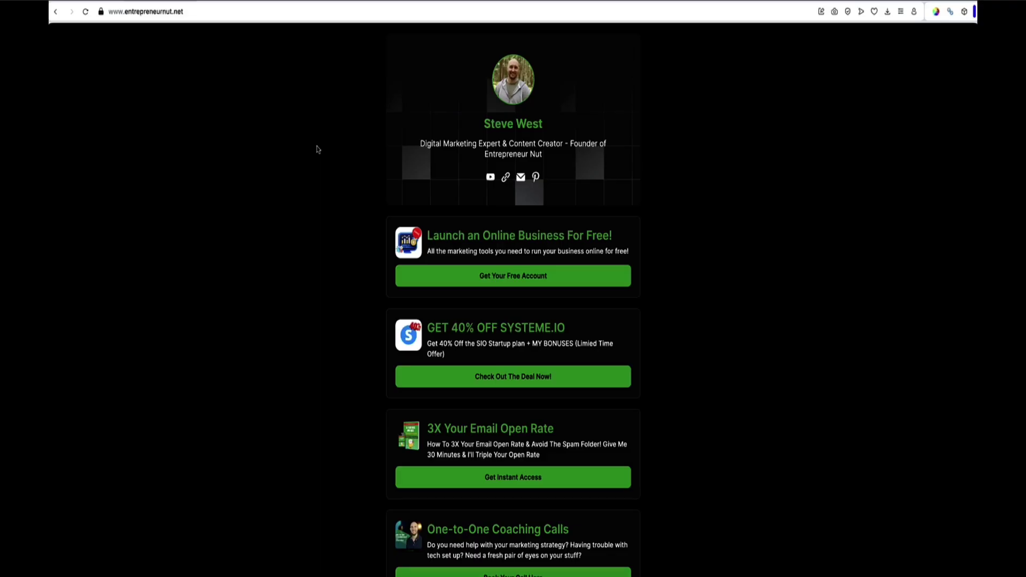
Open a new Opera private window to test the redirect.
{"action": "key", "text": "super+shift+n"}
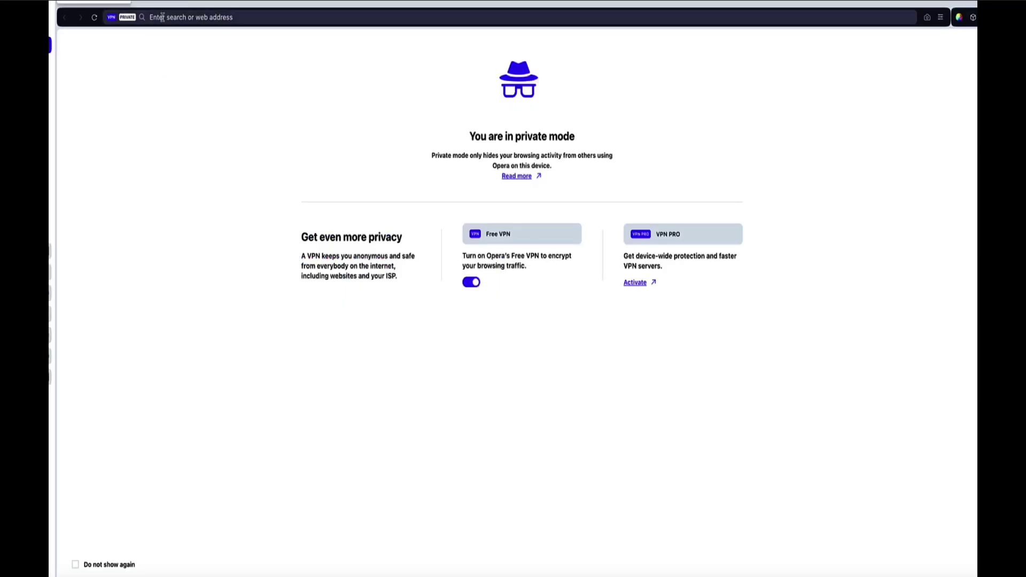